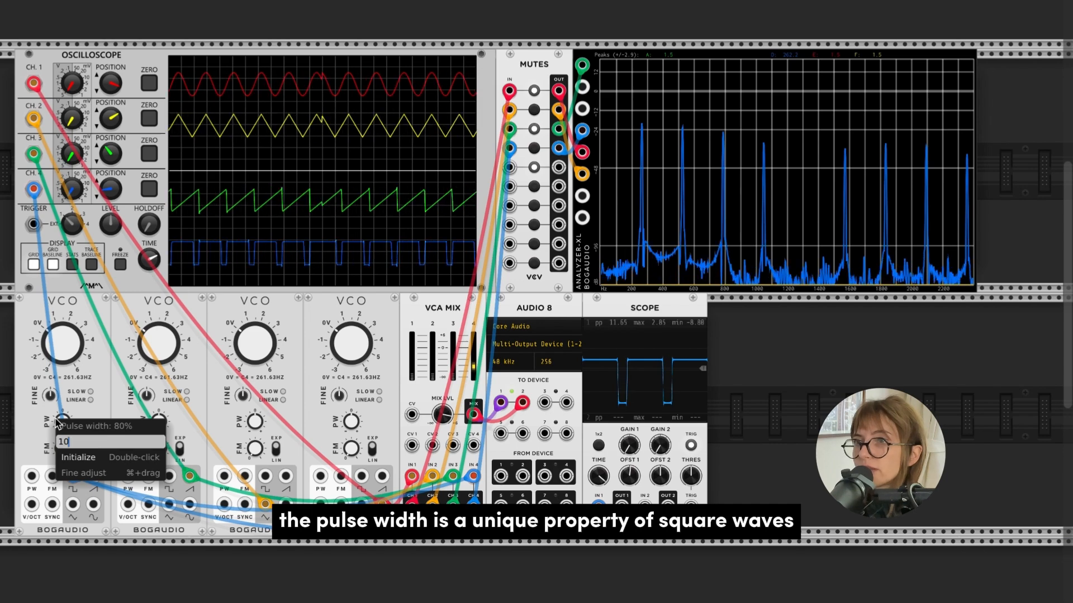
Set the first VCO's pulse width to 10% and turn it back up to vary the rectangular wave
key(Return)
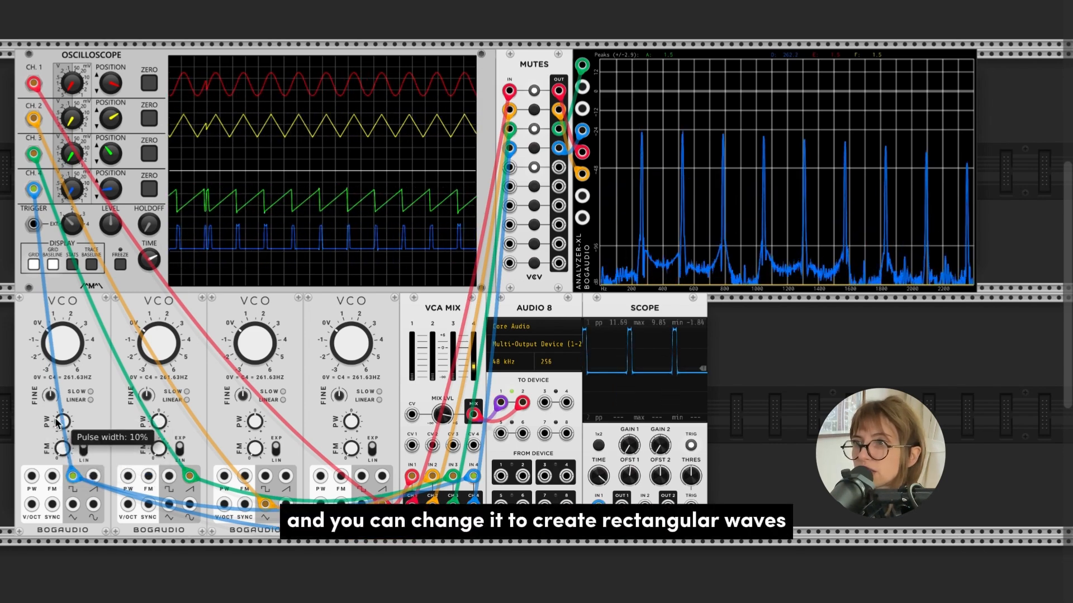
drag(62, 421, 62, 395)
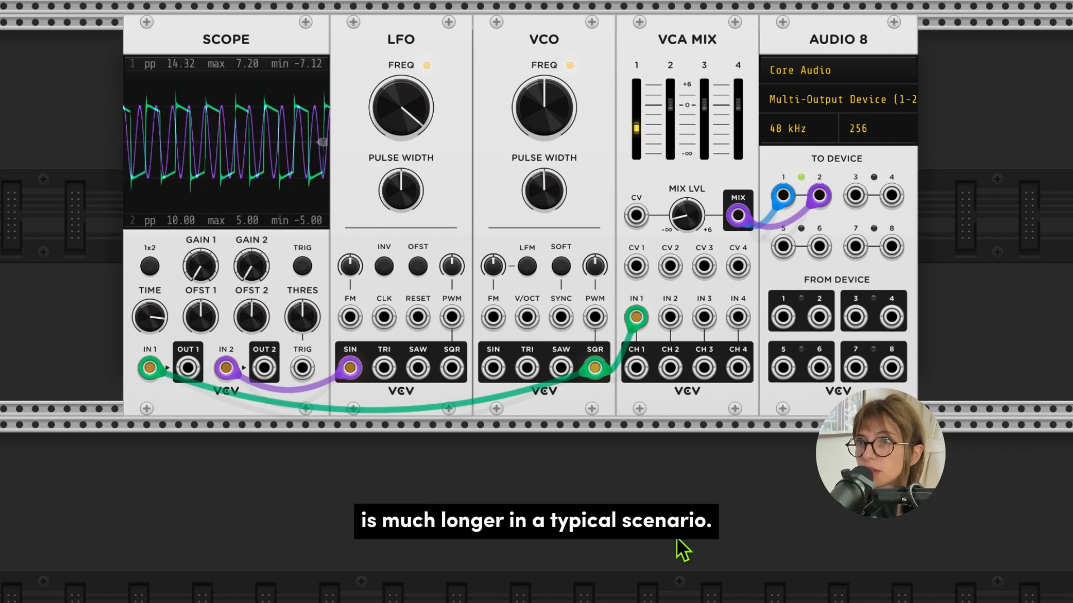
Try changing the VCO's pulse width by hand with mixer channel 1 turned up, and lower the channel level again
scroll(677, 540, left, 1)
scroll(677, 540, right, 2)
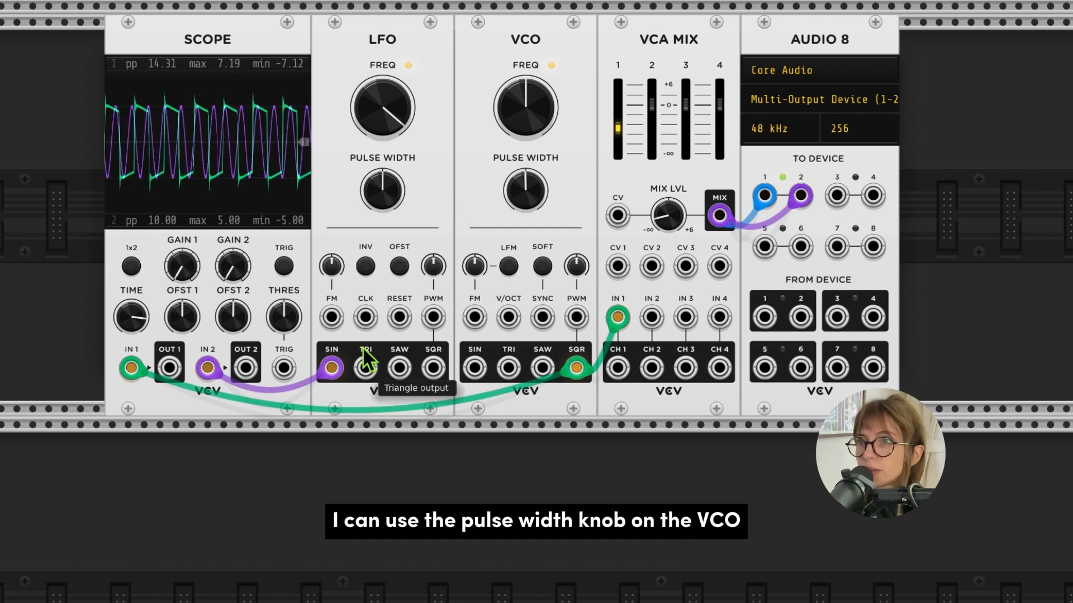
mouse_move(517, 190)
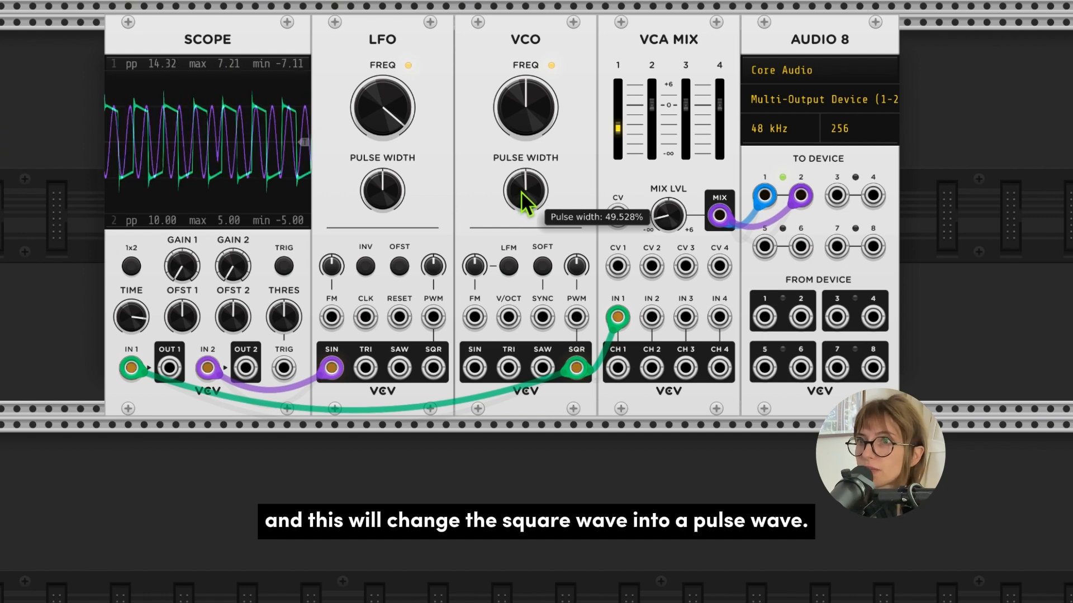
drag(618, 128, 617, 116)
mouse_move(526, 190)
mouse_down()
mouse_move(525, 162)
mouse_move(525, 193)
mouse_move(526, 173)
mouse_up()
drag(613, 123, 613, 133)
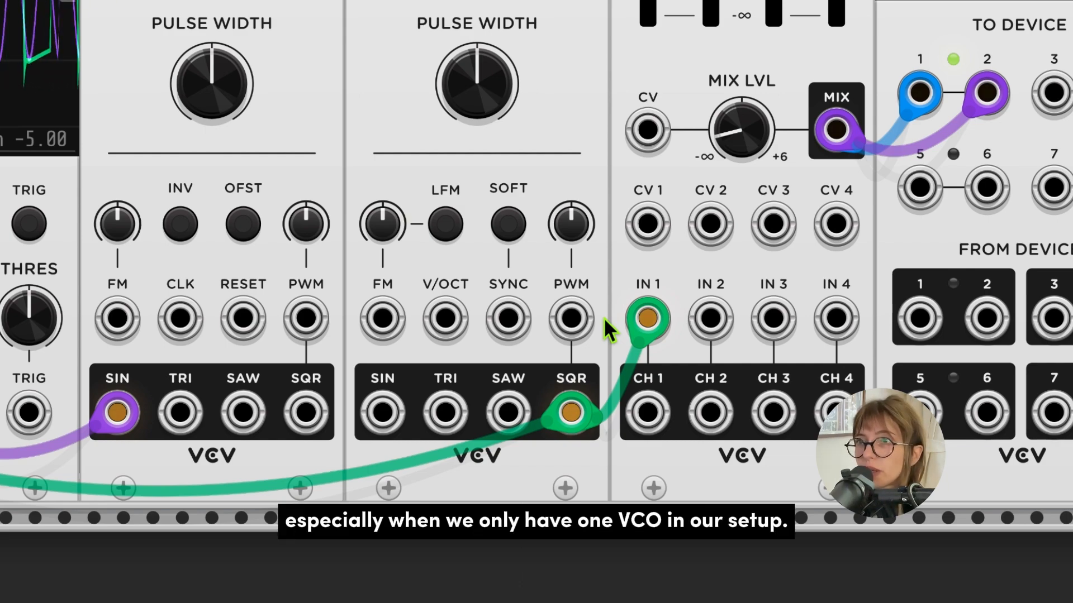
Set the LFO frequency to about 0.39 Hz and the VCO frequency to about 117 Hz, with mixer channel 1 slightly louder
scroll(604, 318, down, 4)
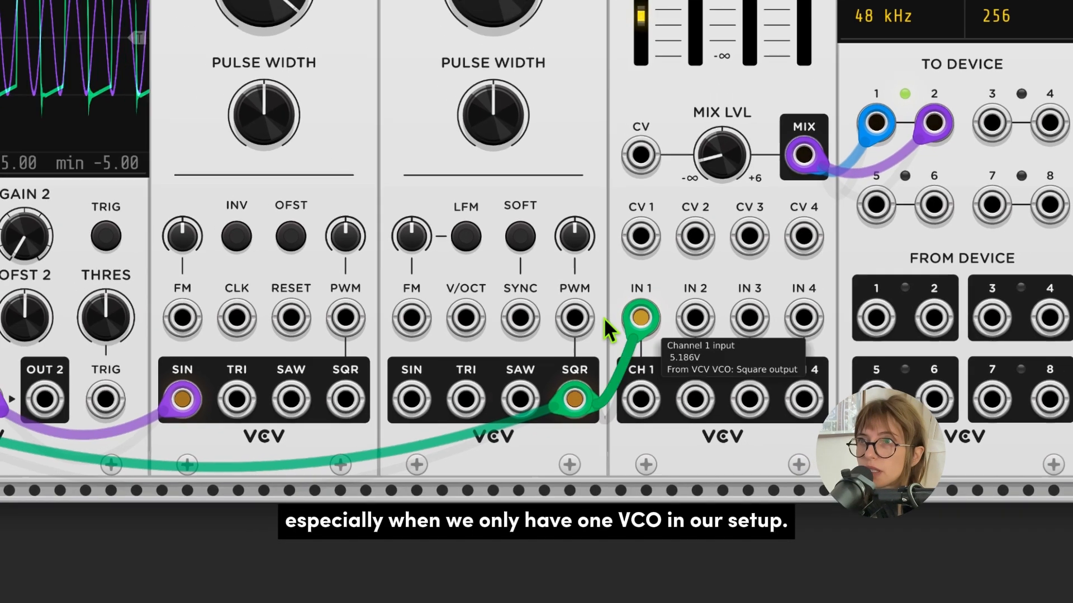
scroll(603, 317, down, 2)
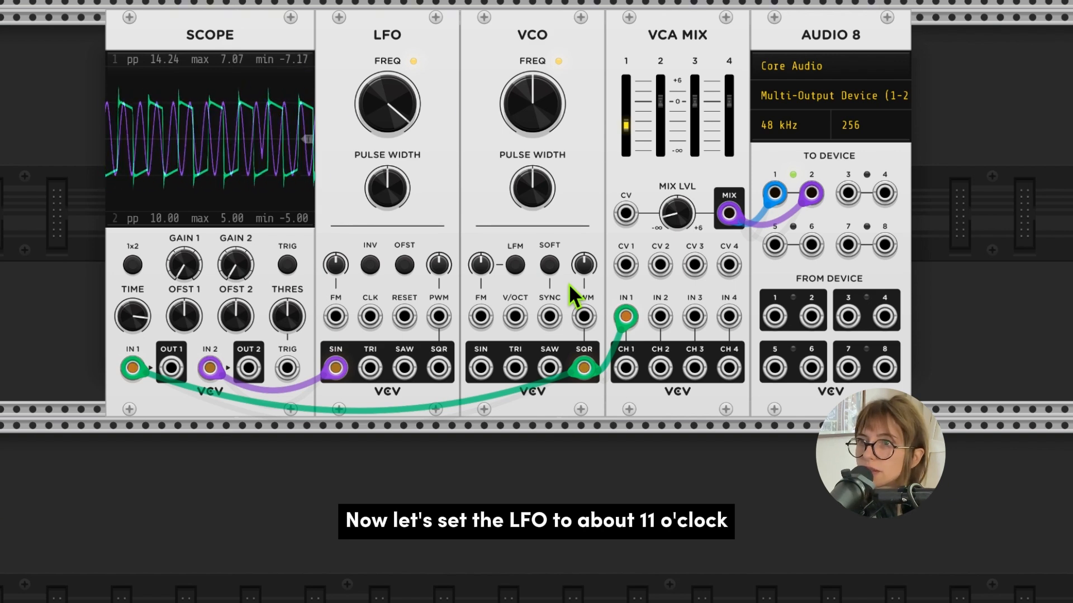
drag(397, 115, 397, 174)
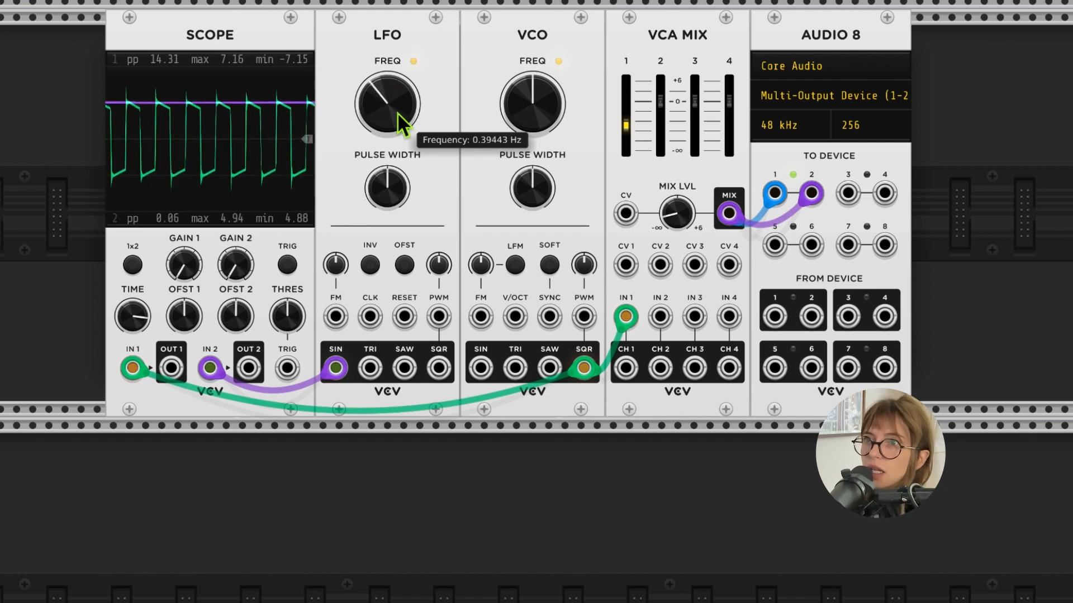
drag(542, 109, 542, 126)
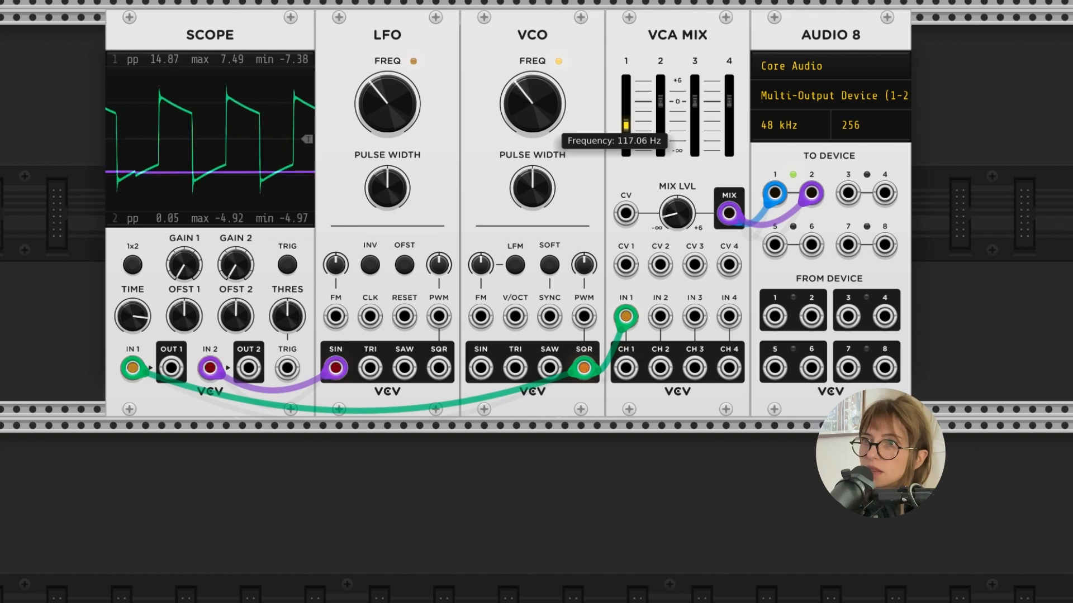
drag(626, 125, 625, 116)
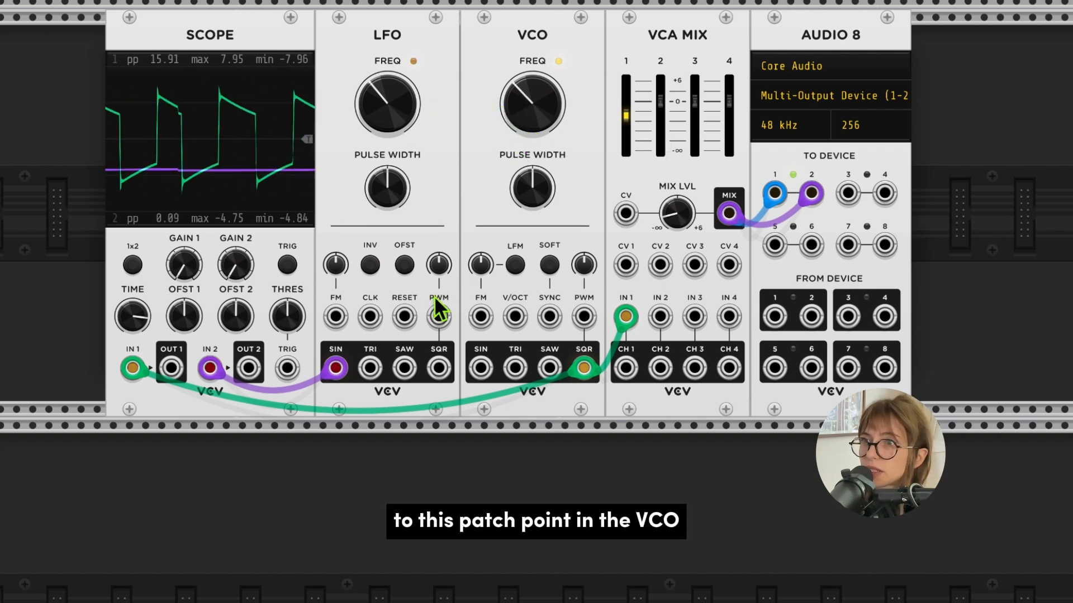
Patch the LFO's sine output into the VCO's PWM input with a purple cable and set the PWM attenuator to about 22%
right_click(583, 317)
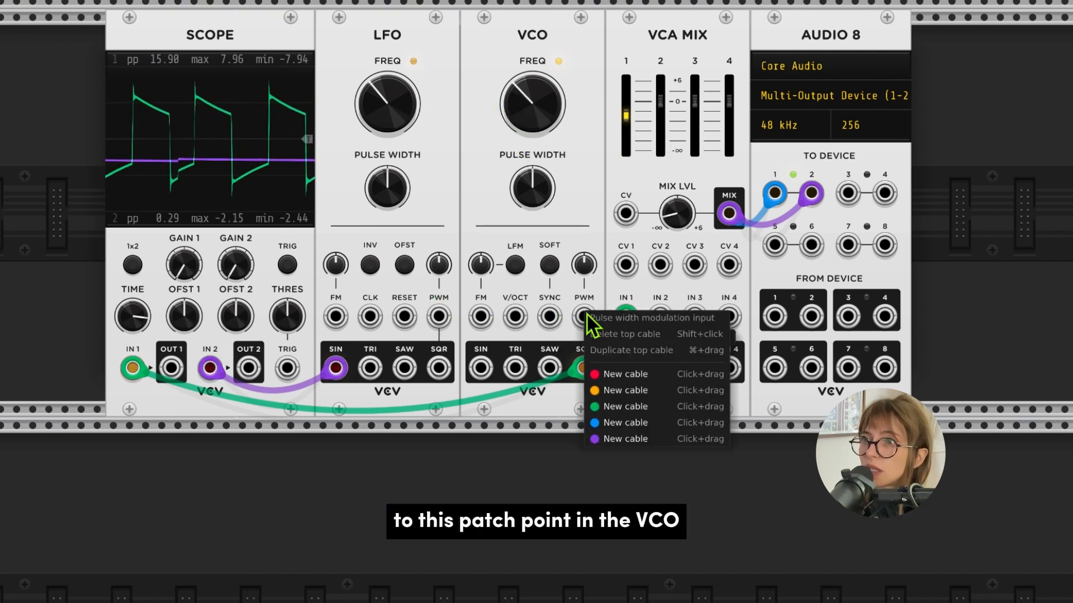
drag(614, 439, 336, 369)
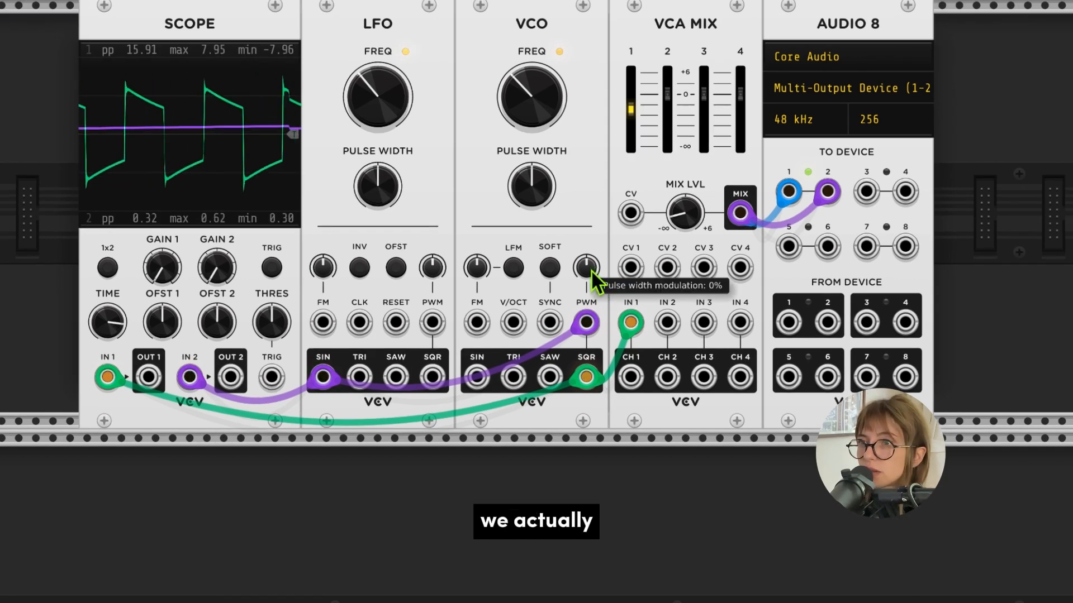
drag(596, 262, 596, 244)
scroll(595, 268, down, 1)
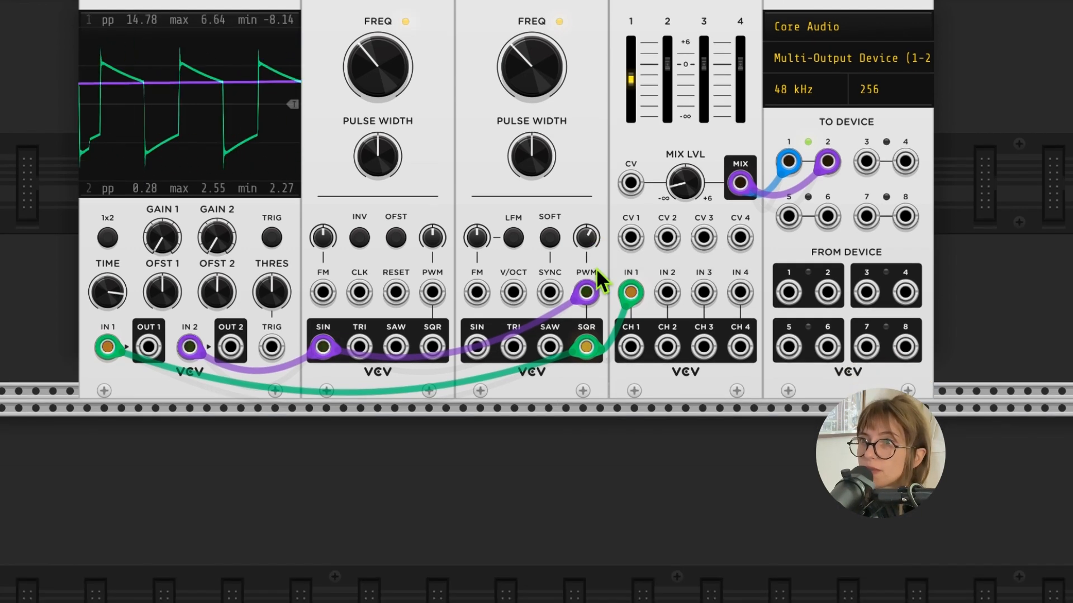
scroll(611, 251, up, 1)
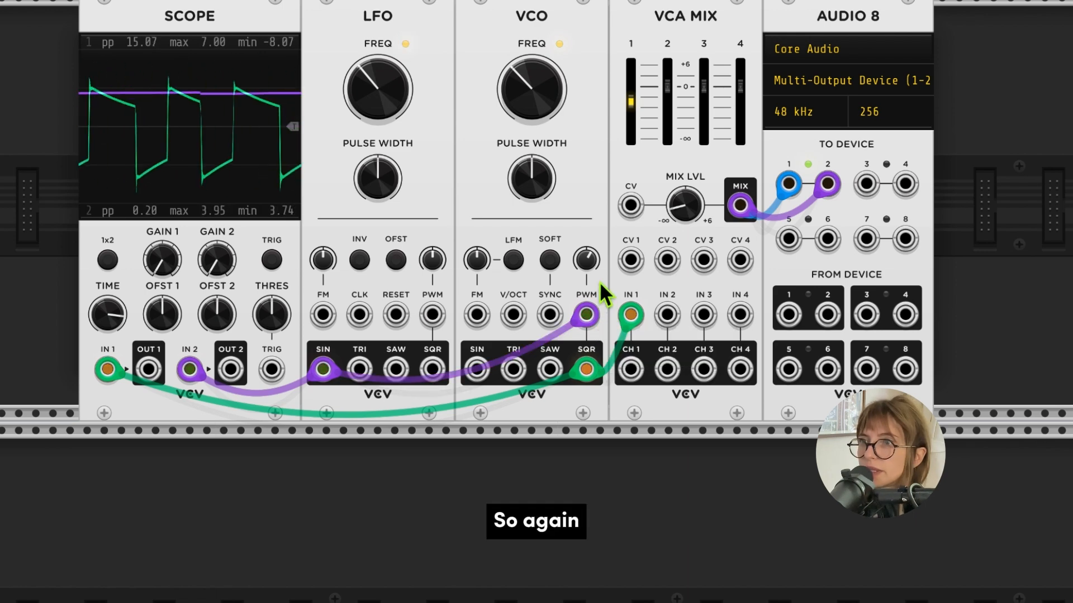
scroll(601, 282, up, 1)
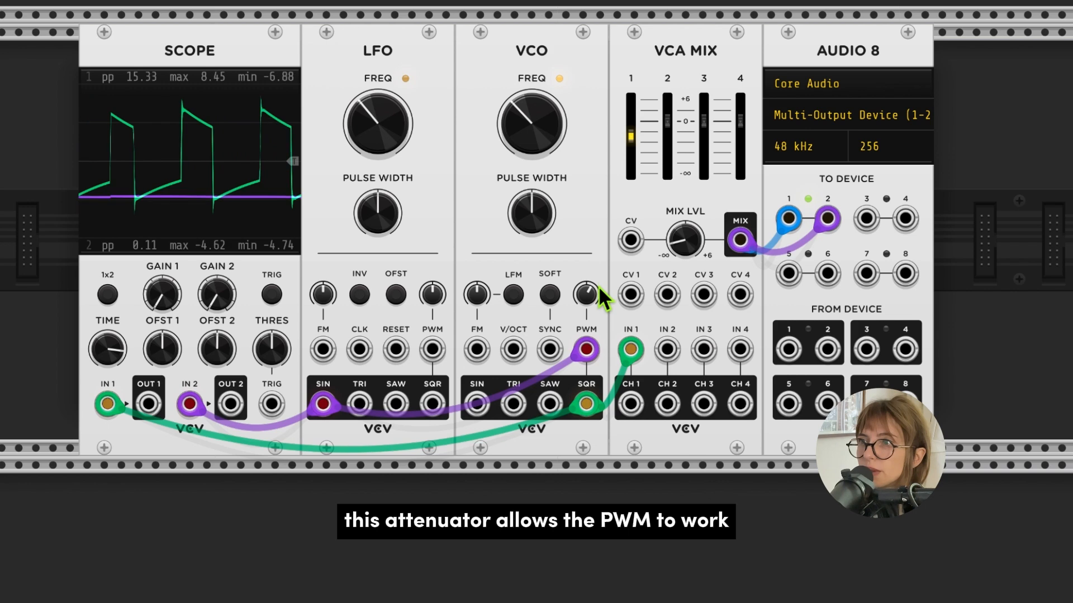
Raise mixer channel 1 slightly and turn the VCO's PWM attenuator up to about 3 o'clock
mouse_move(595, 292)
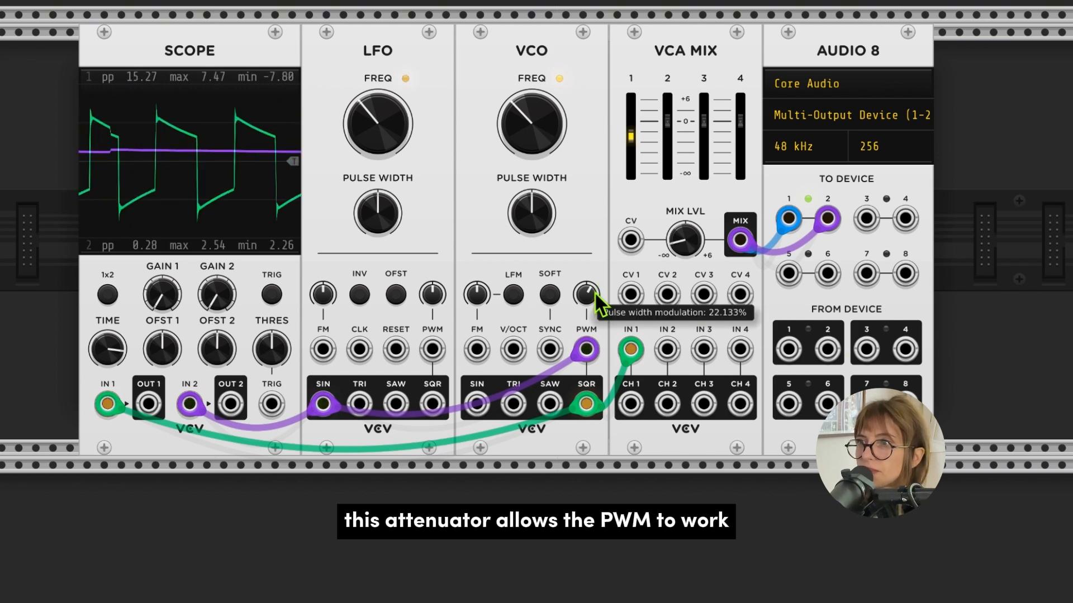
mouse_move(595, 345)
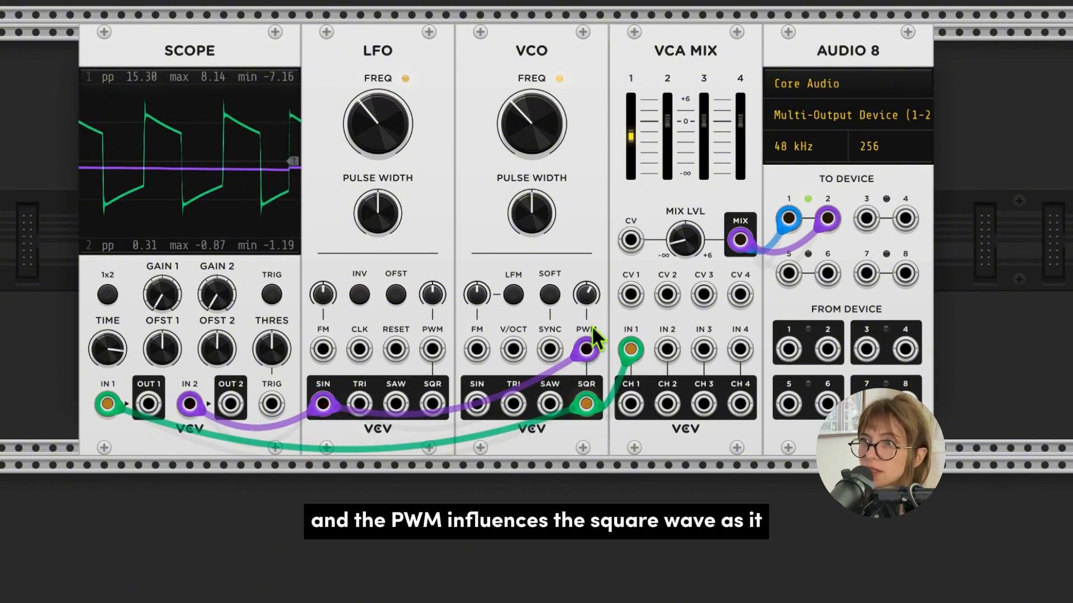
mouse_move(594, 410)
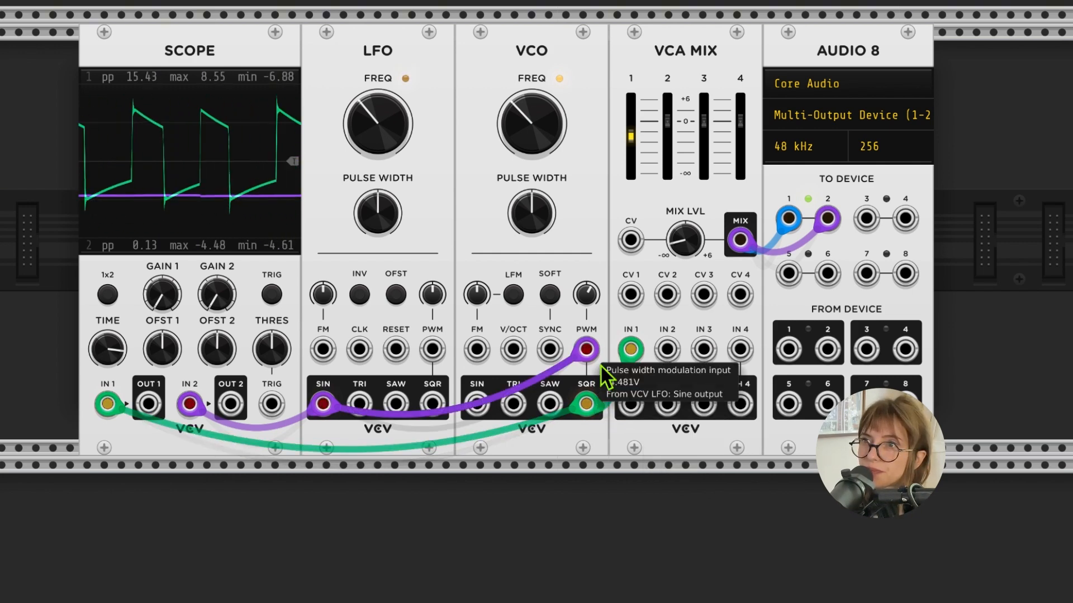
drag(636, 142, 636, 137)
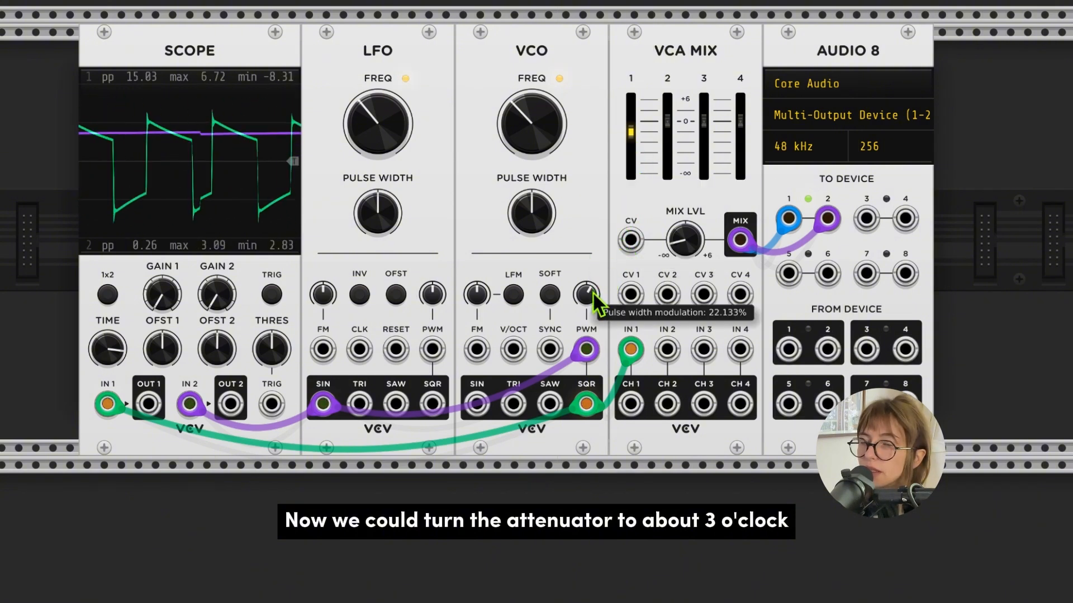
drag(592, 292, 592, 236)
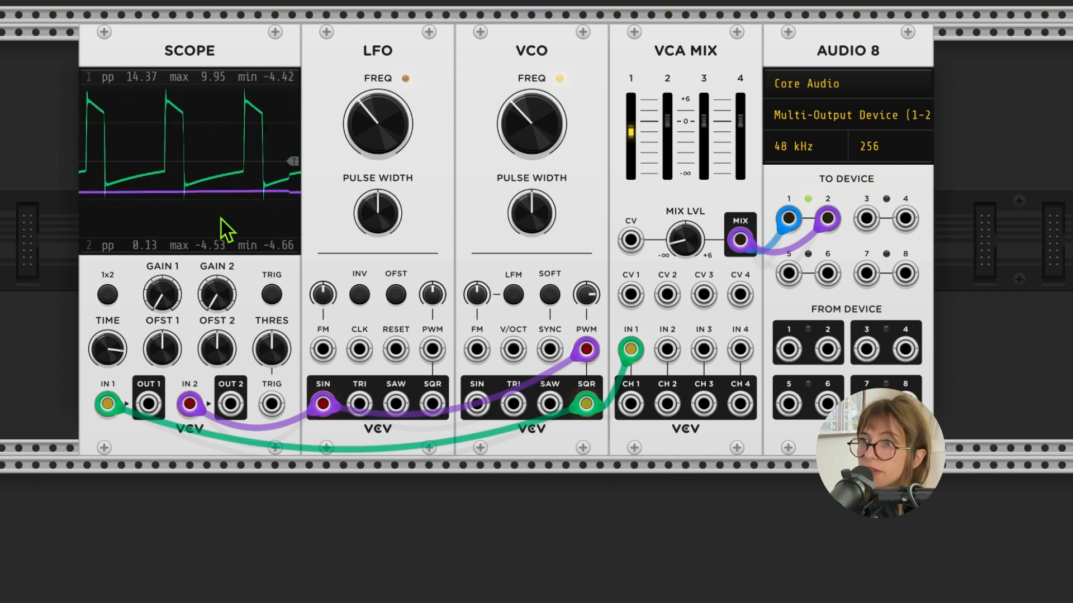
Sweep the VCO's PWM attenuator down to about 0% and back up to about 2 o'clock to compare the sound
drag(588, 292, 588, 451)
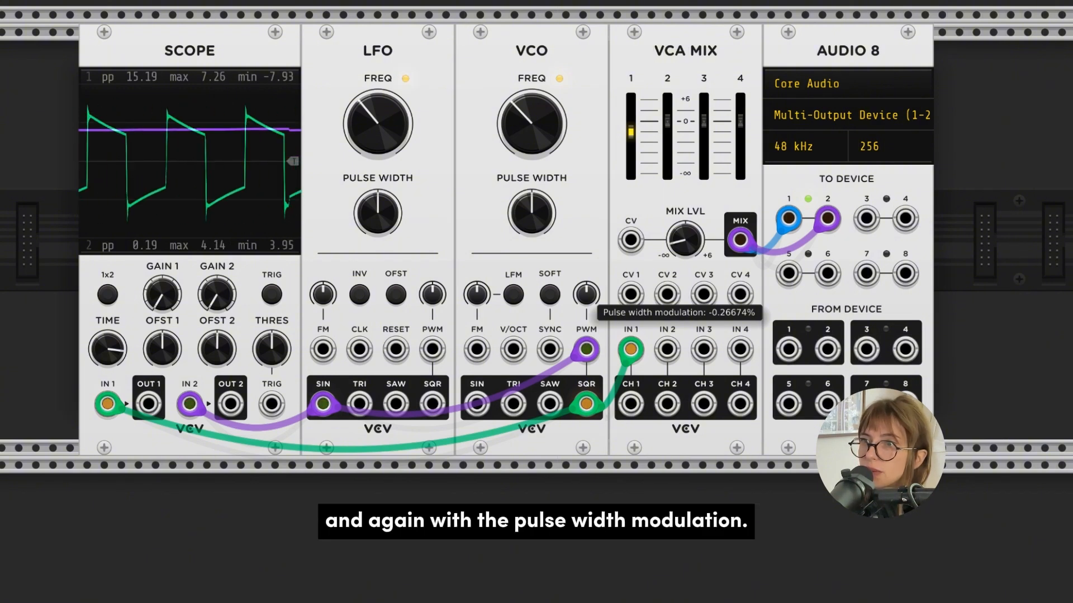
drag(587, 450, 588, 364)
drag(591, 293, 591, 283)
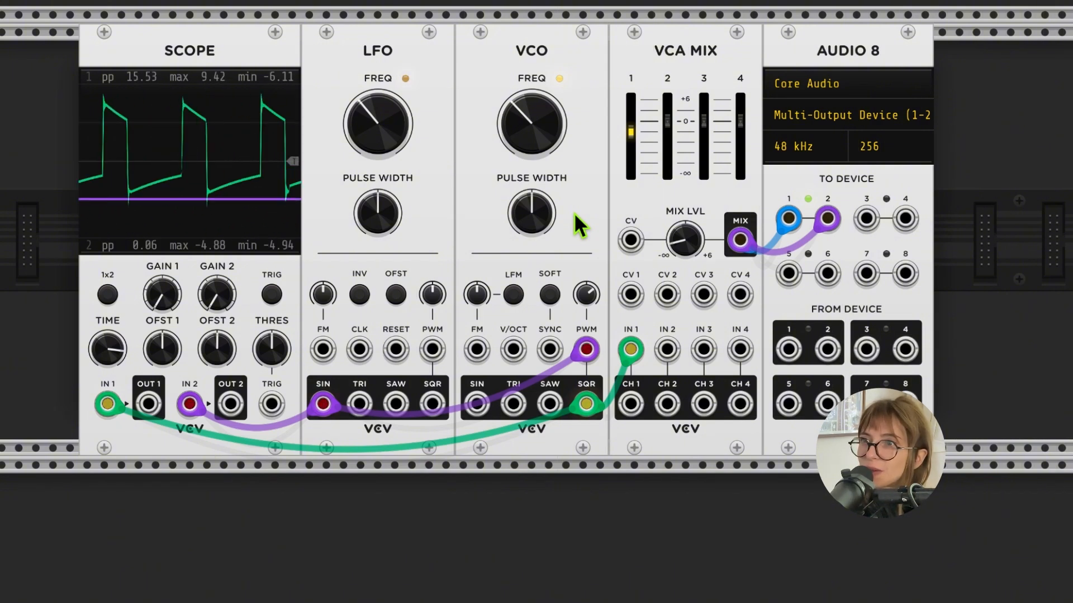
drag(527, 120, 526, 121)
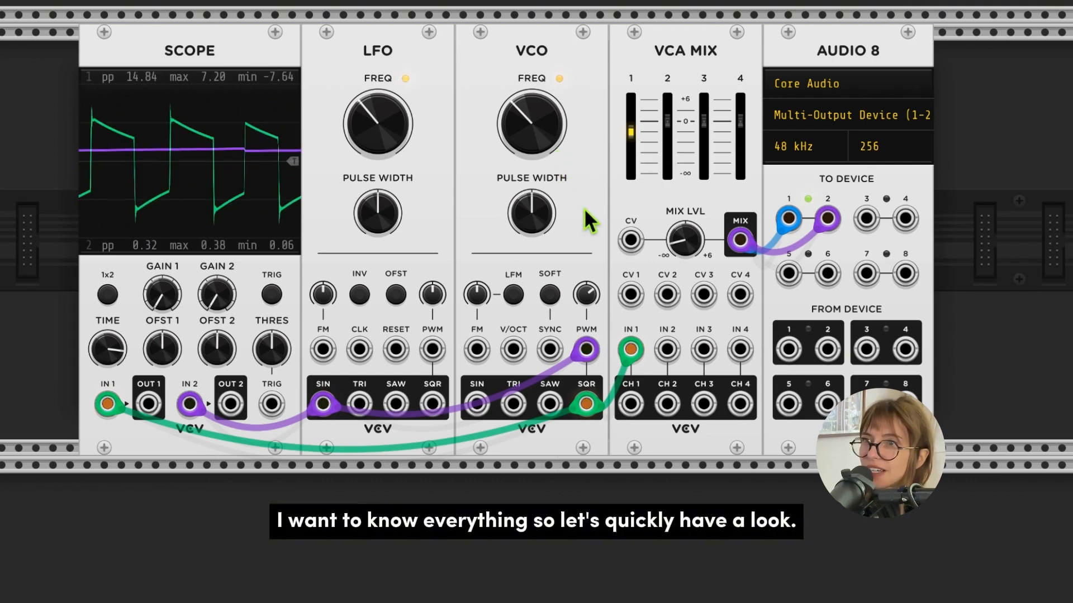
Add a Bogaudio Analyzer module directly beside the Scope and patch the VCO's square output into its first input
scroll(584, 208, down, 3)
scroll(584, 208, left, 5)
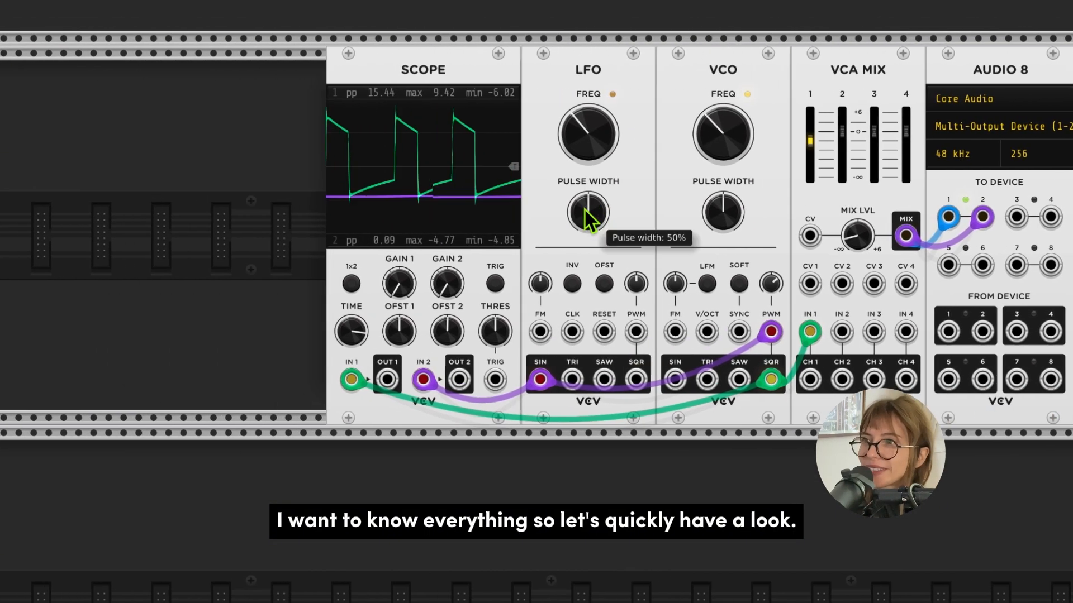
right_click(246, 186)
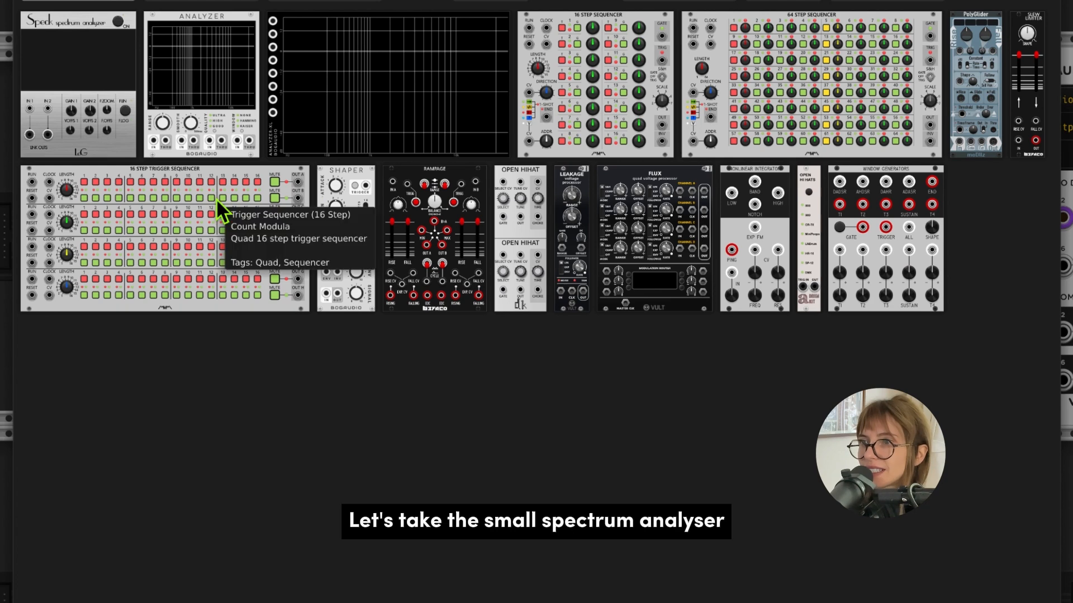
click(205, 53)
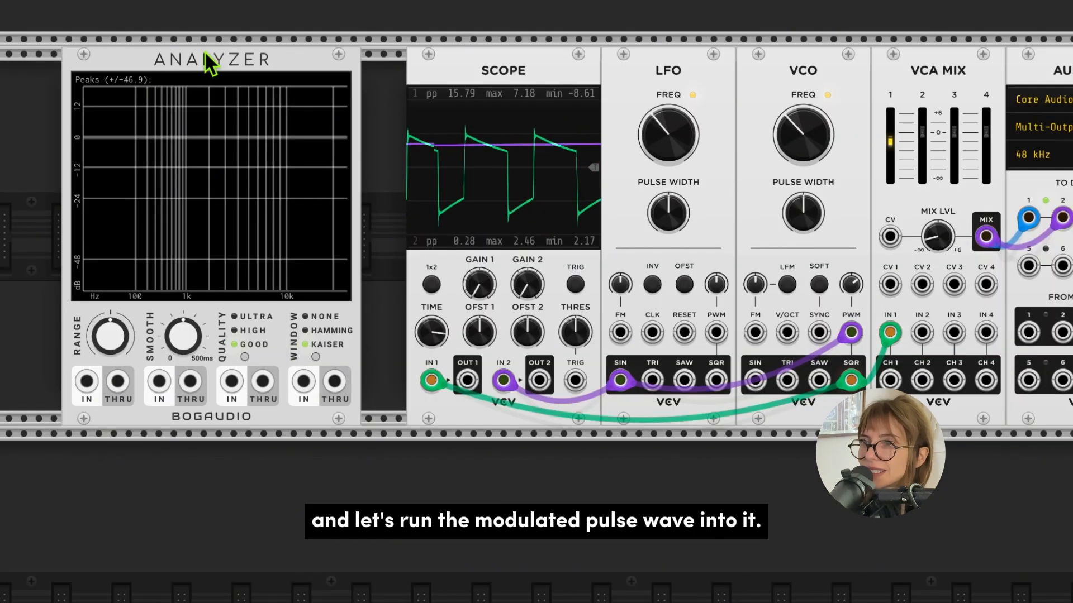
drag(206, 50, 258, 60)
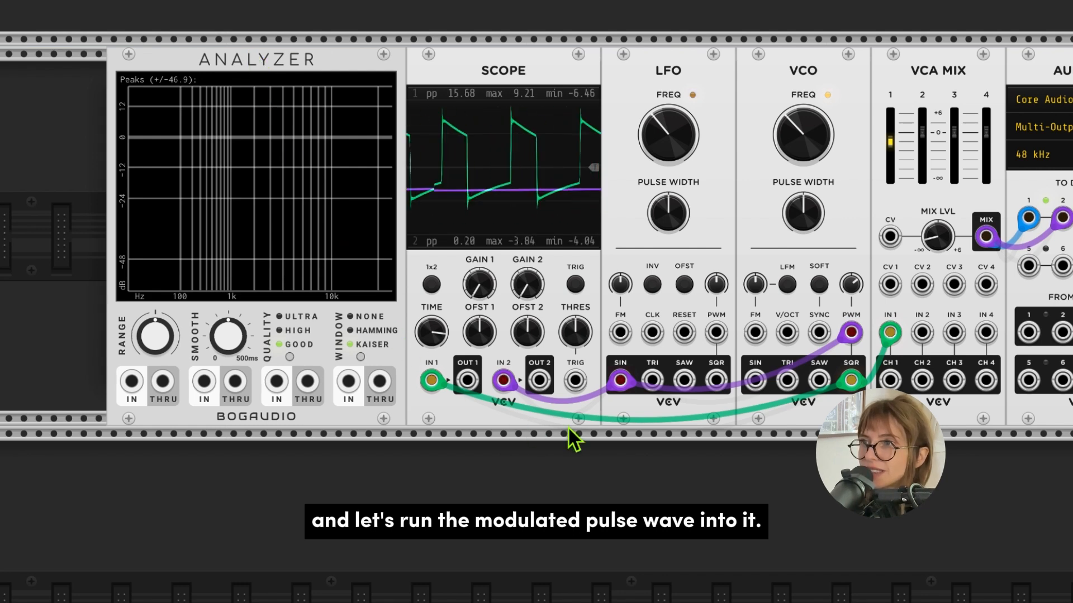
right_click(852, 384)
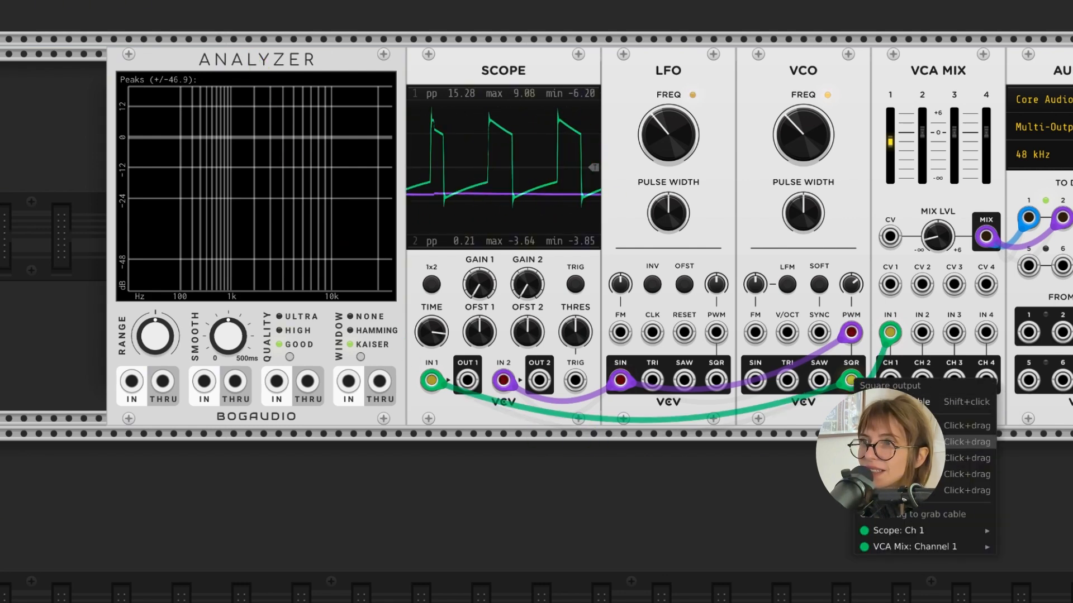
drag(886, 455, 137, 393)
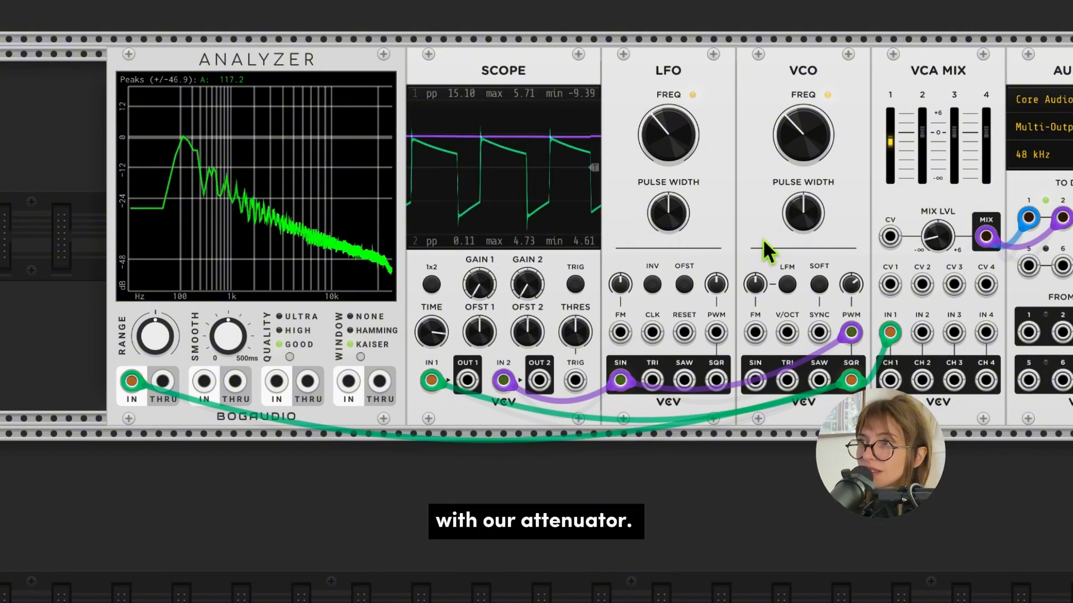
Turn up the VCO's PWM attenuator, and set the LFO frequency to about 1.62 Hz and the VCO frequency to about 89 Hz
drag(851, 284, 851, 255)
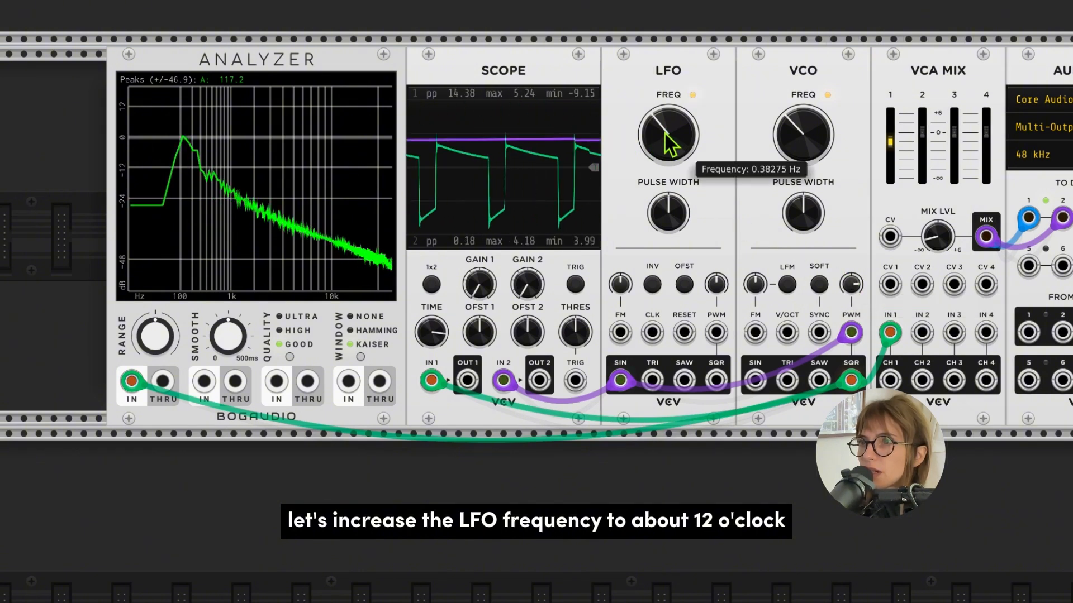
drag(663, 132, 664, 93)
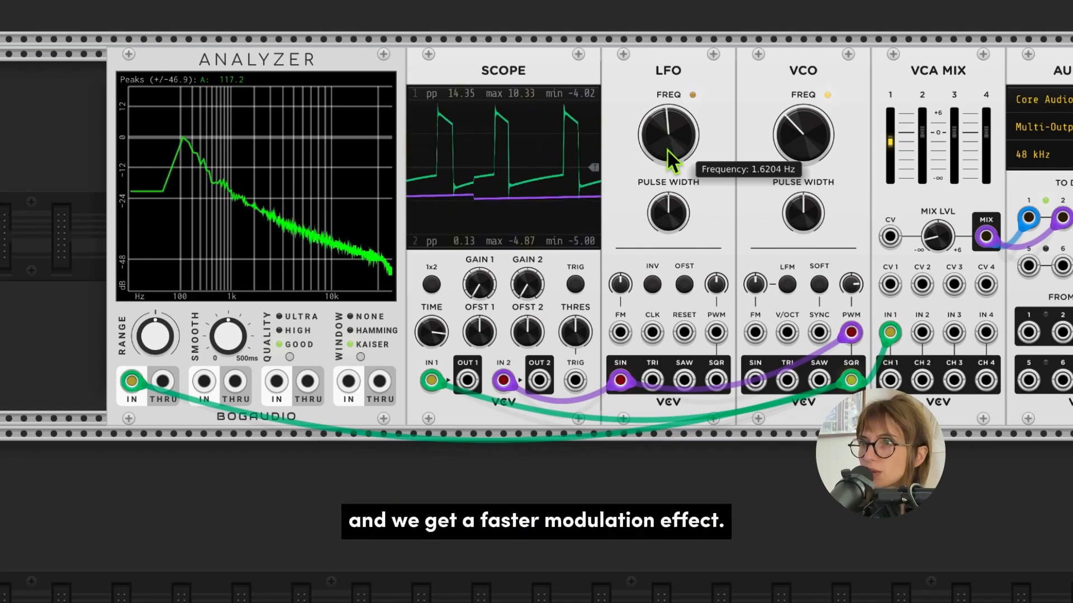
drag(802, 134, 803, 136)
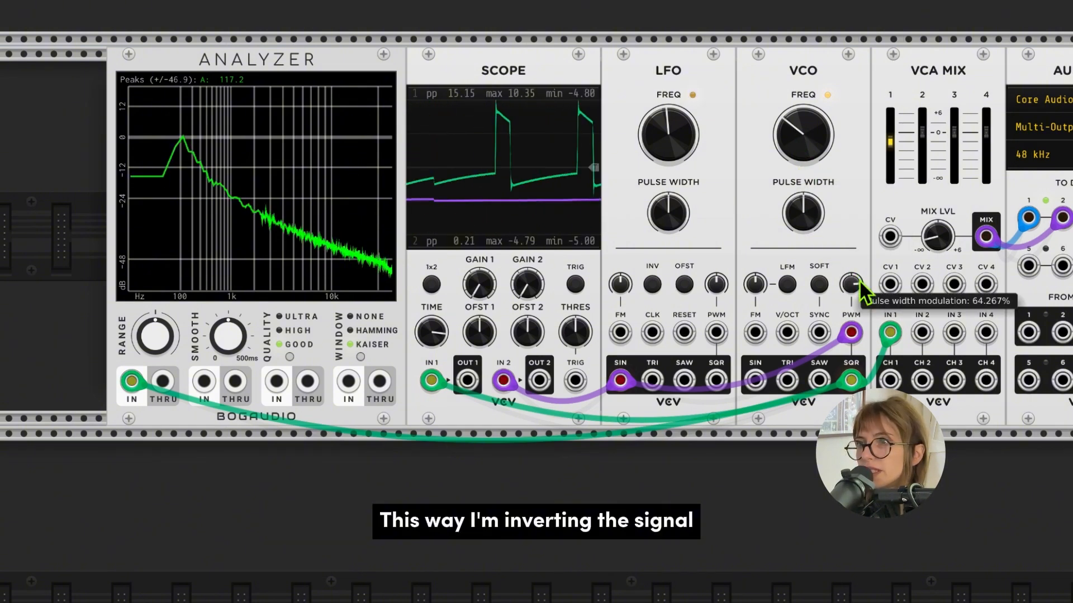
Turn the VCO's PWM attenuator to a negative amount to invert the modulation, and return it to about 3 o'clock
drag(851, 284, 851, 288)
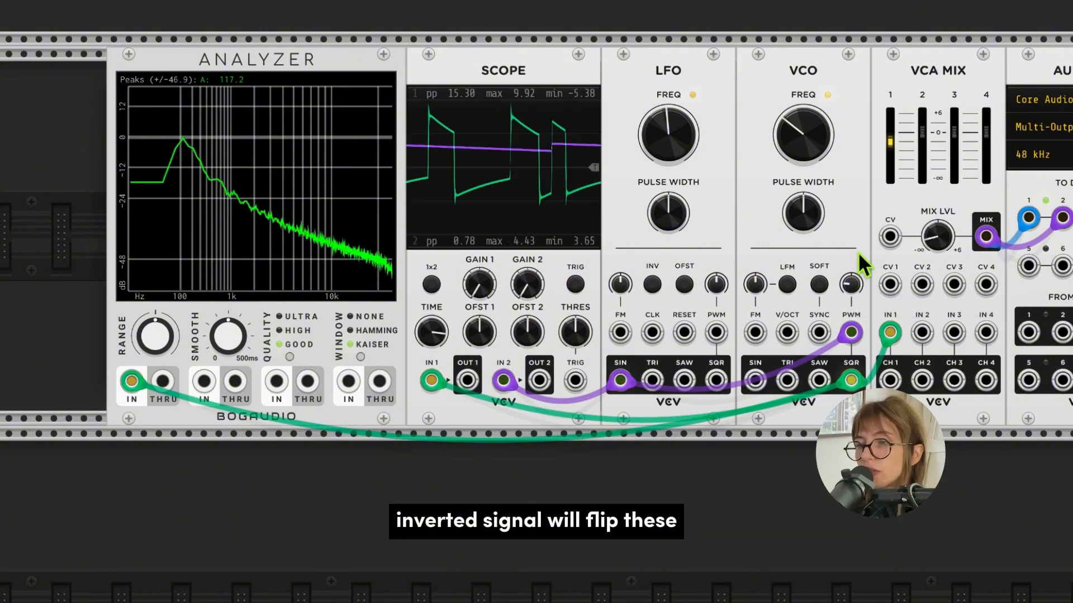
scroll(857, 253, right, 1)
scroll(857, 253, right, 1)
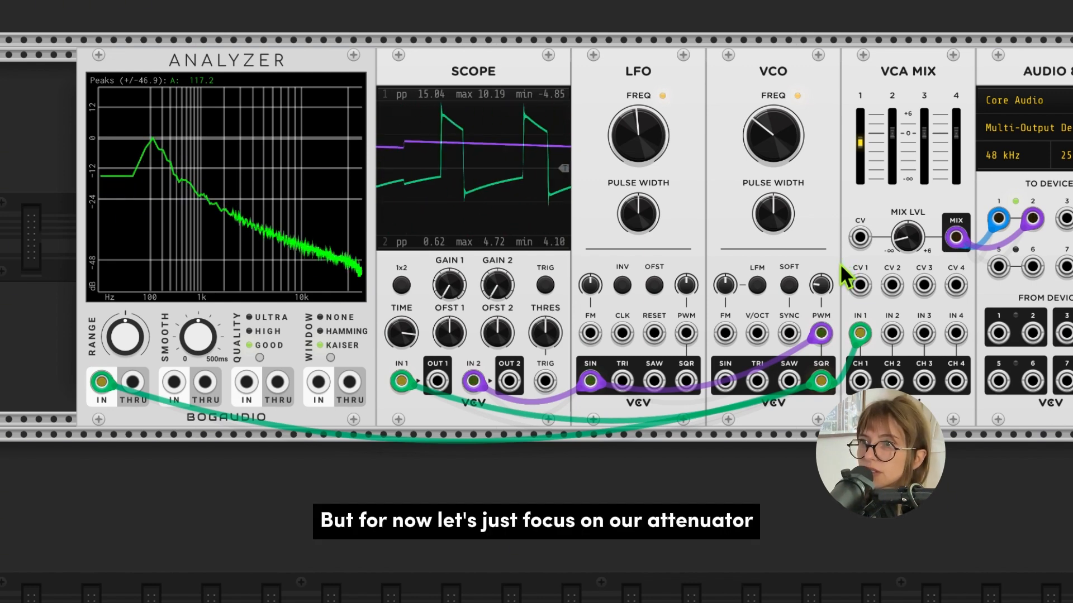
drag(823, 281, 823, 260)
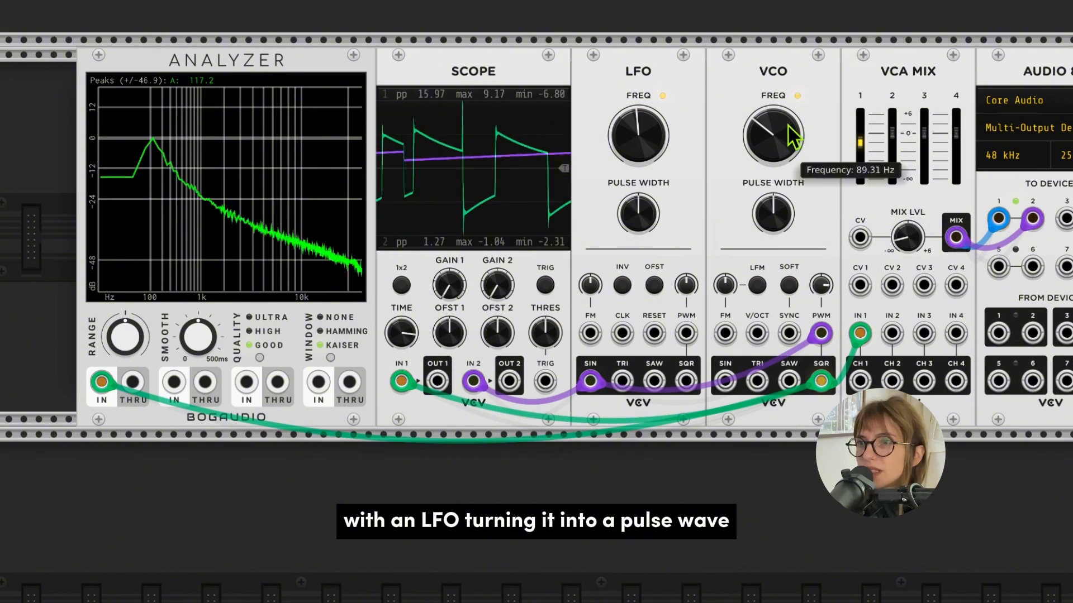
Lower the VCO's frequency further, to a knob position of about 10 o'clock
drag(770, 124, 770, 125)
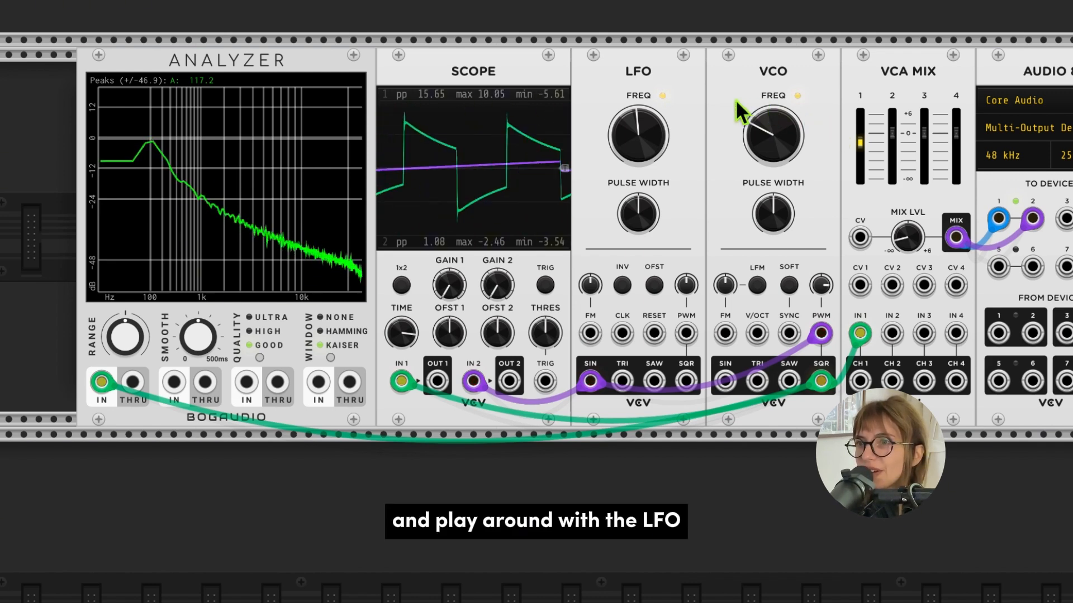
mouse_move(665, 136)
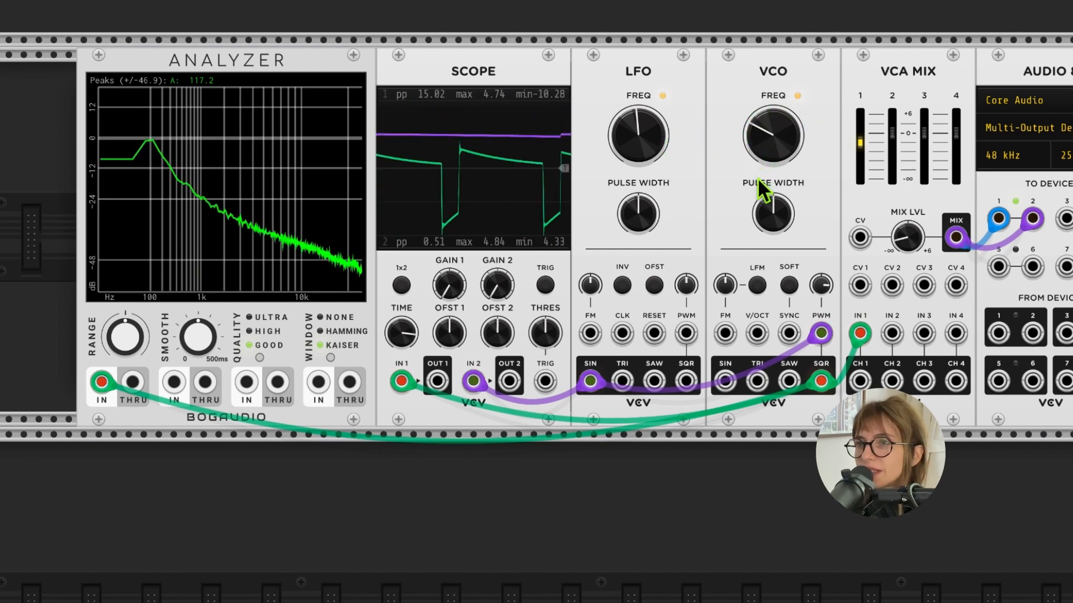
mouse_move(823, 289)
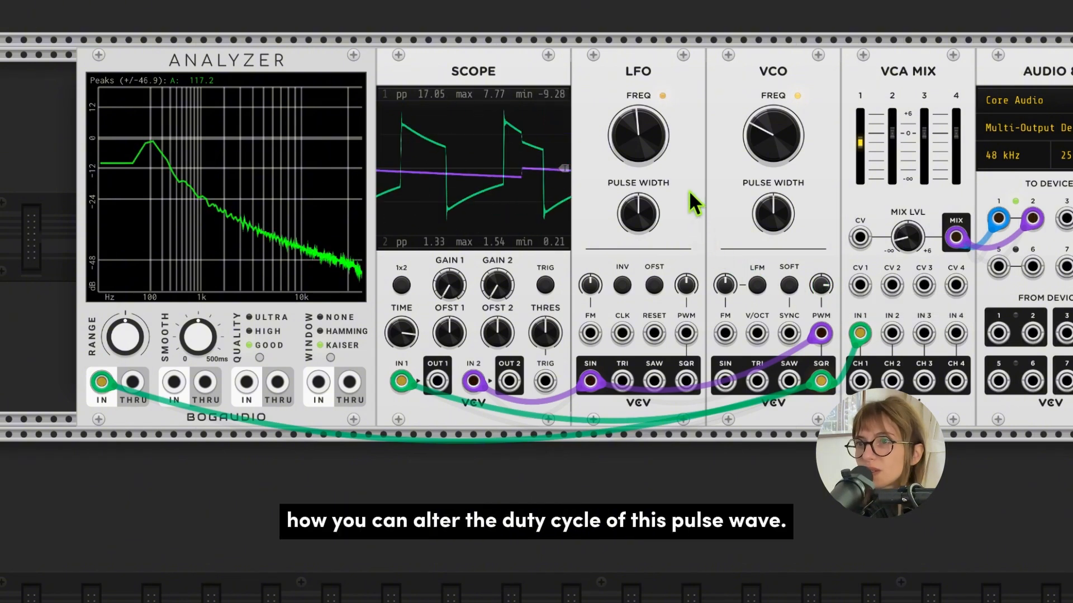